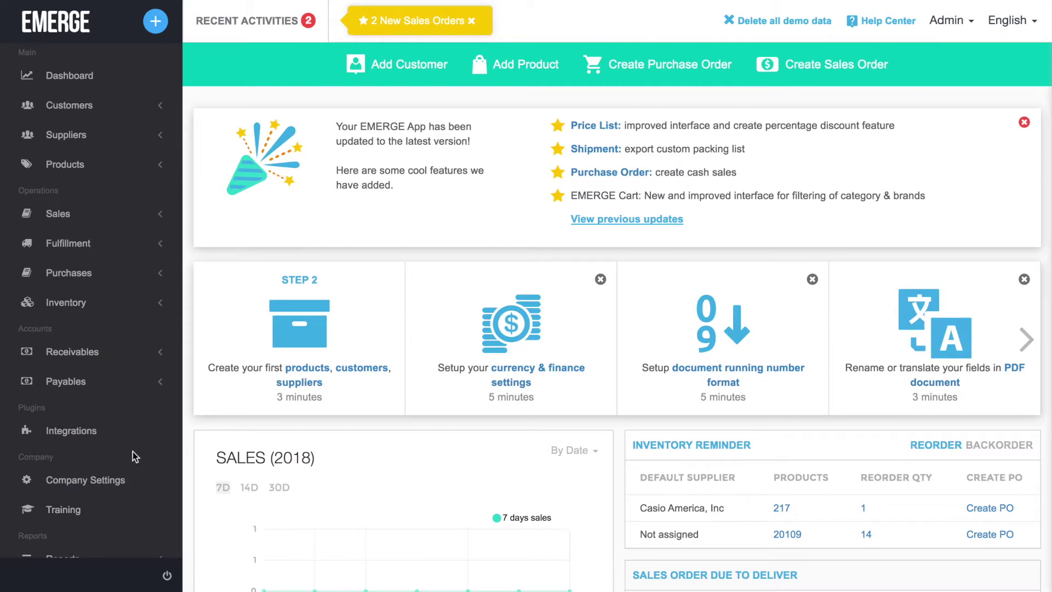
- Open the Currency settings under General Setup to list existing currencies and exchange rates
left_click(107, 480)
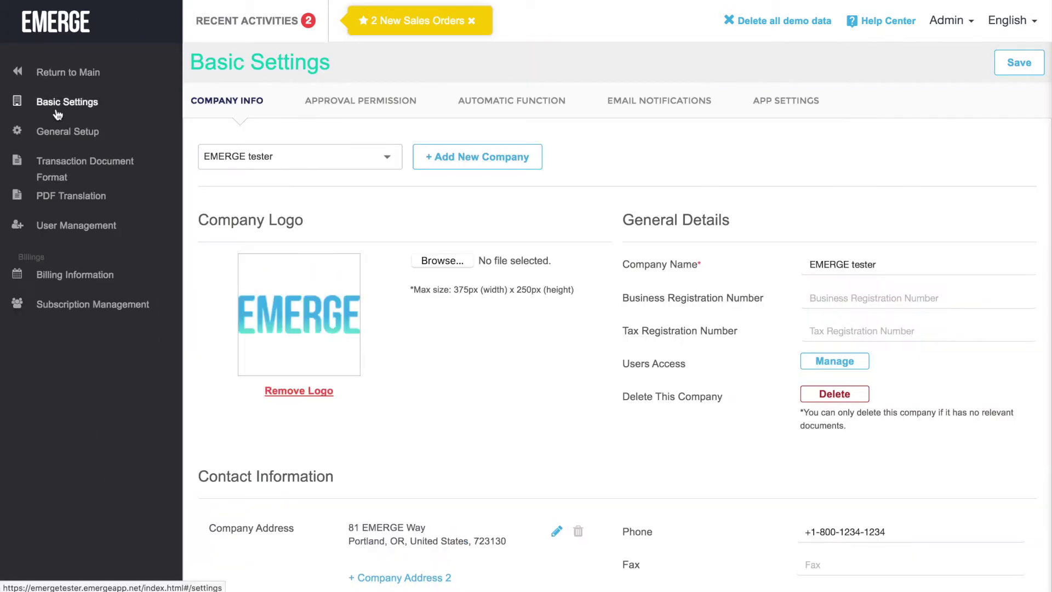
left_click(57, 134)
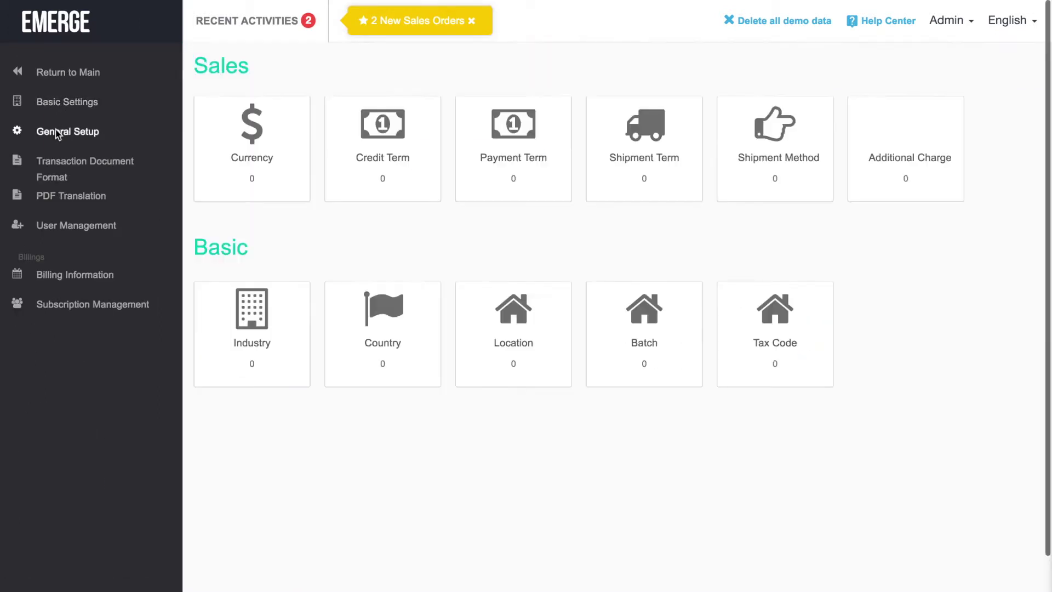
left_click(268, 155)
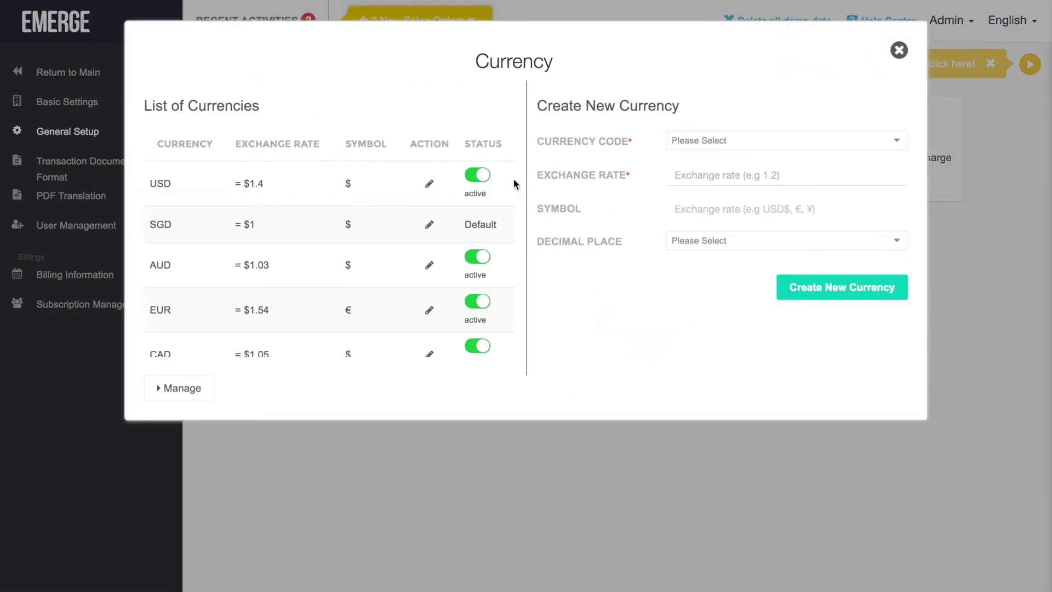
- Create a new GBP currency with an exchange rate of 1.65
left_click(703, 148)
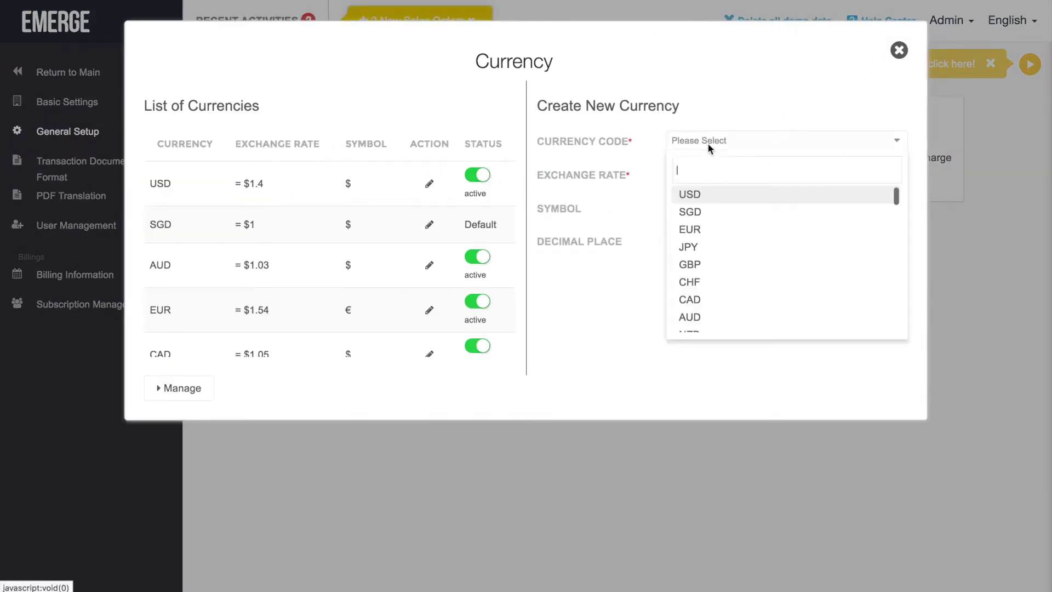
left_click(742, 268)
left_click(768, 175)
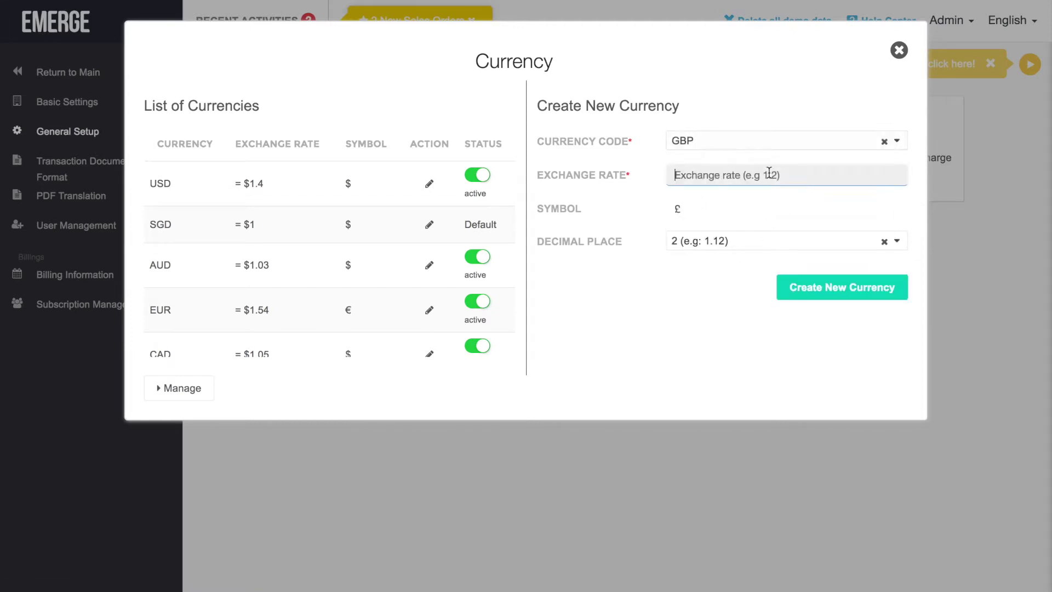
type("1.65")
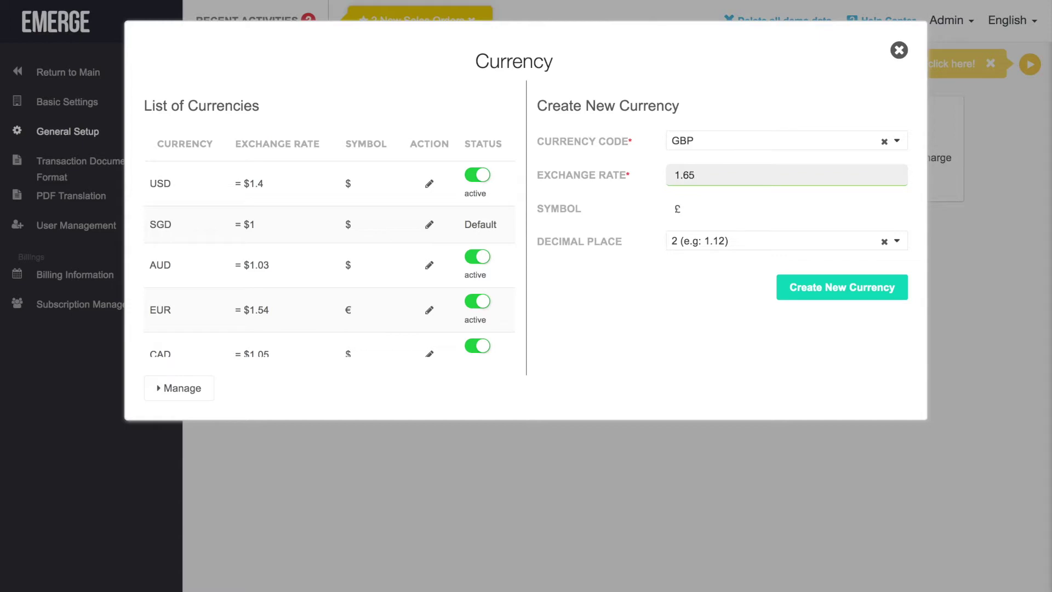
left_click(815, 294)
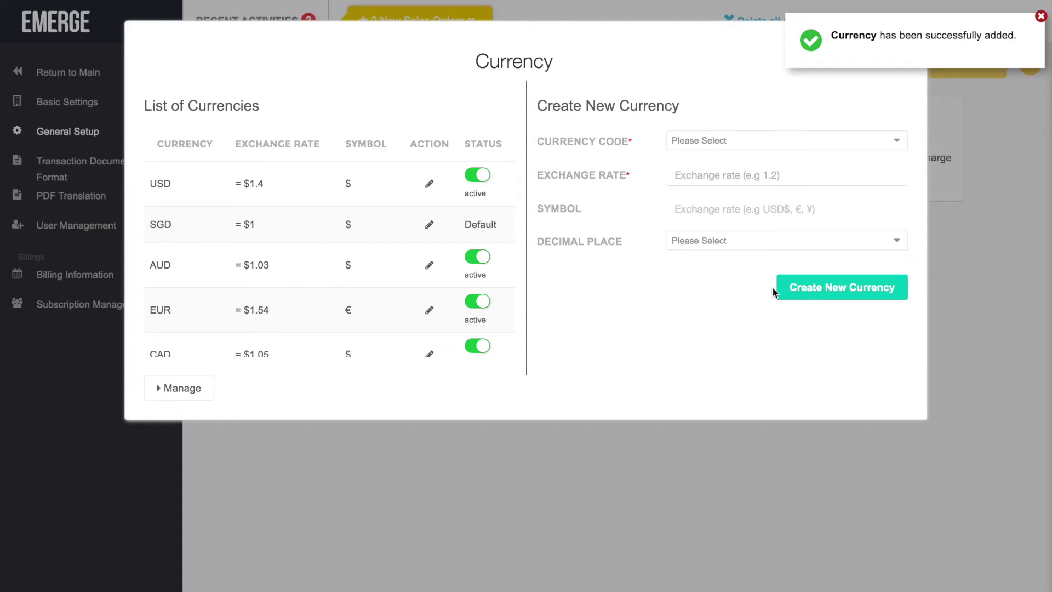
scroll(481, 254, "down", 3)
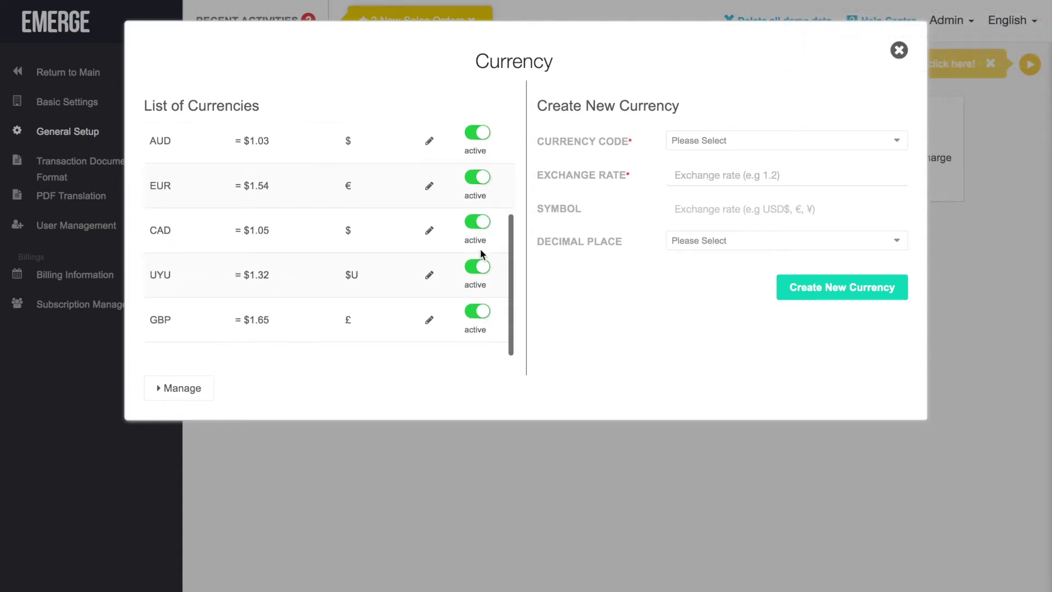
- Open the GBP currency's details and switch its status off and back on
left_click(430, 320)
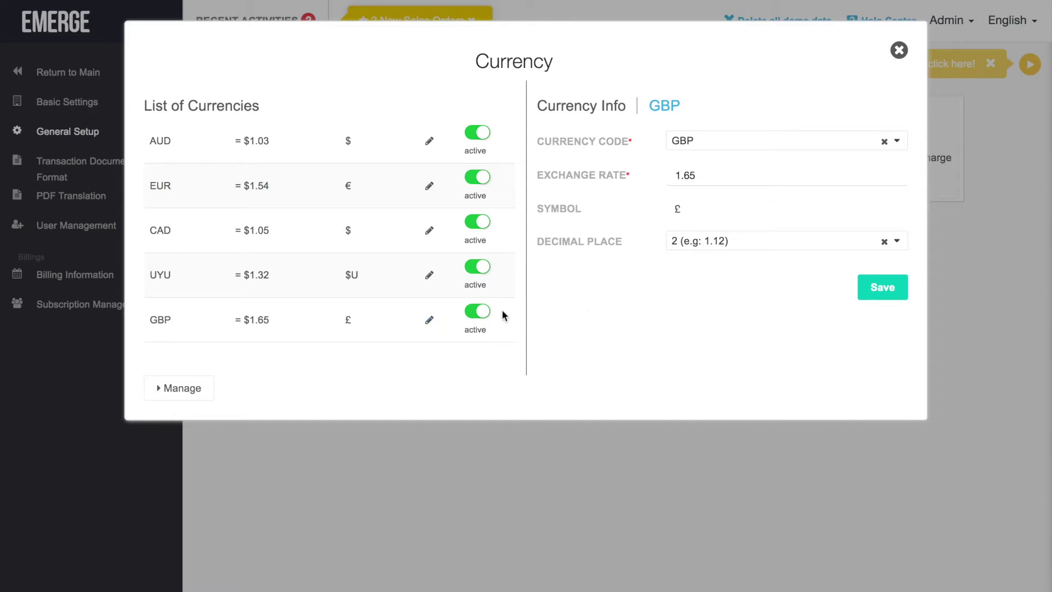
left_click(483, 313)
left_click(486, 316)
scroll(511, 312, "up", 3)
scroll(511, 311, "up", 2)
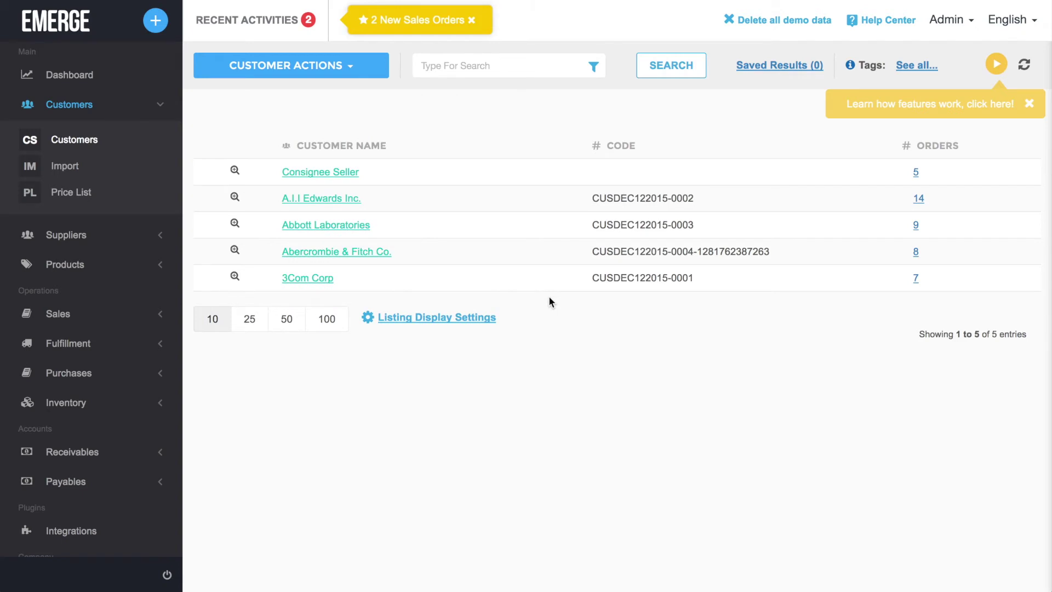
- Edit customer A.I.I Edwards Inc. and show its Default Currency choices, including GBP
left_click(349, 200)
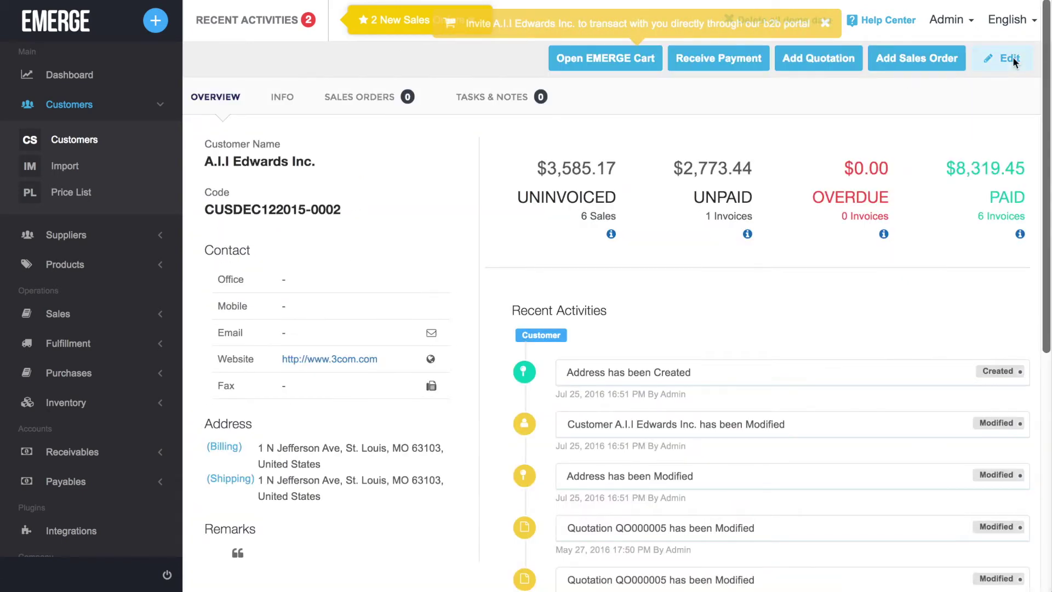
left_click(1012, 57)
scroll(670, 322, "down", 3)
scroll(670, 323, "down", 2)
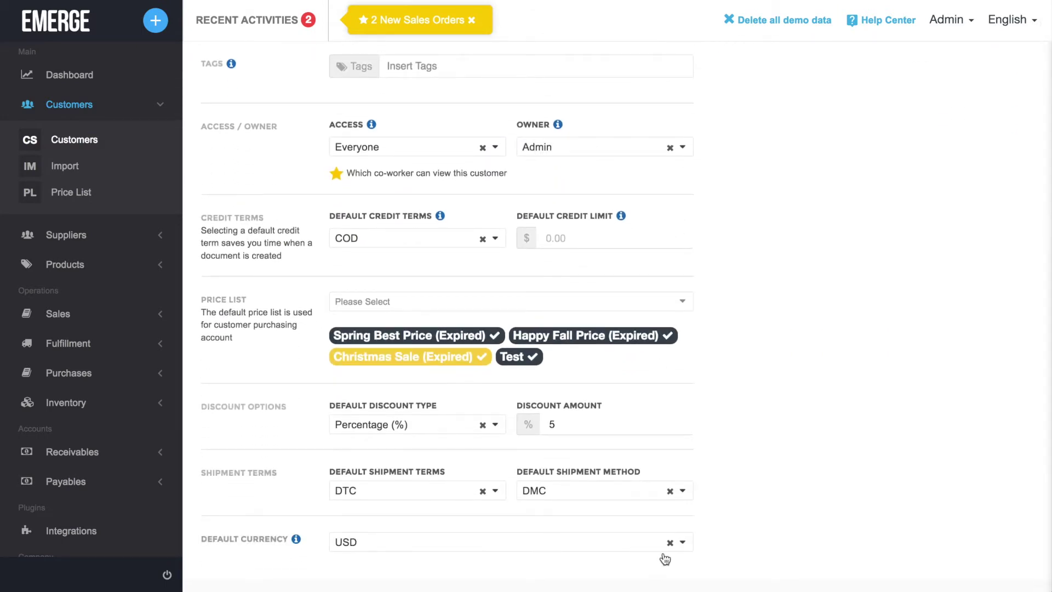
left_click(683, 542)
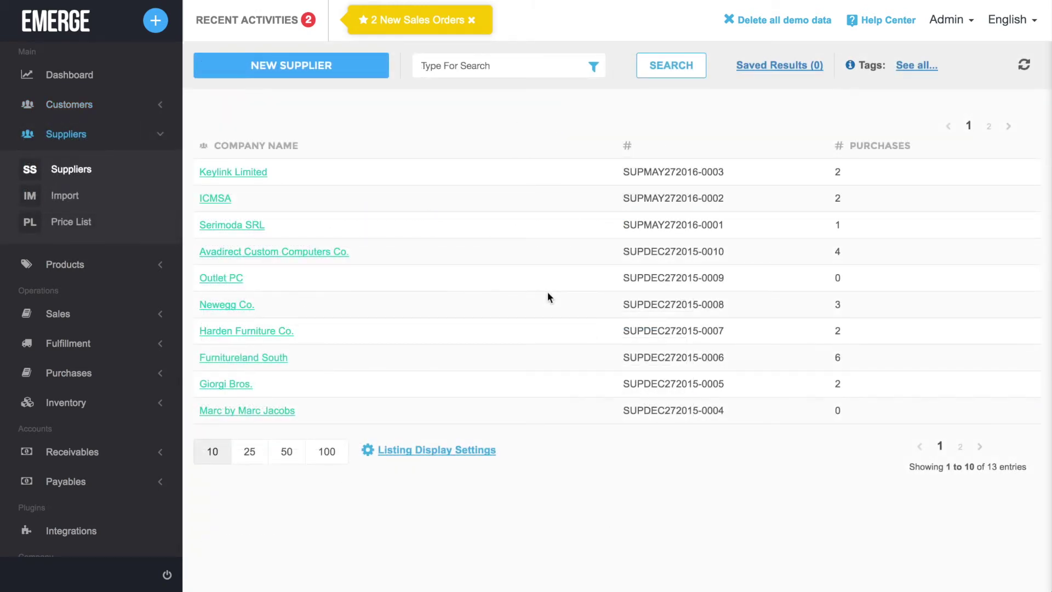
- Edit supplier Keylink Limited and show its Default Currency choices, including GBP
left_click(250, 172)
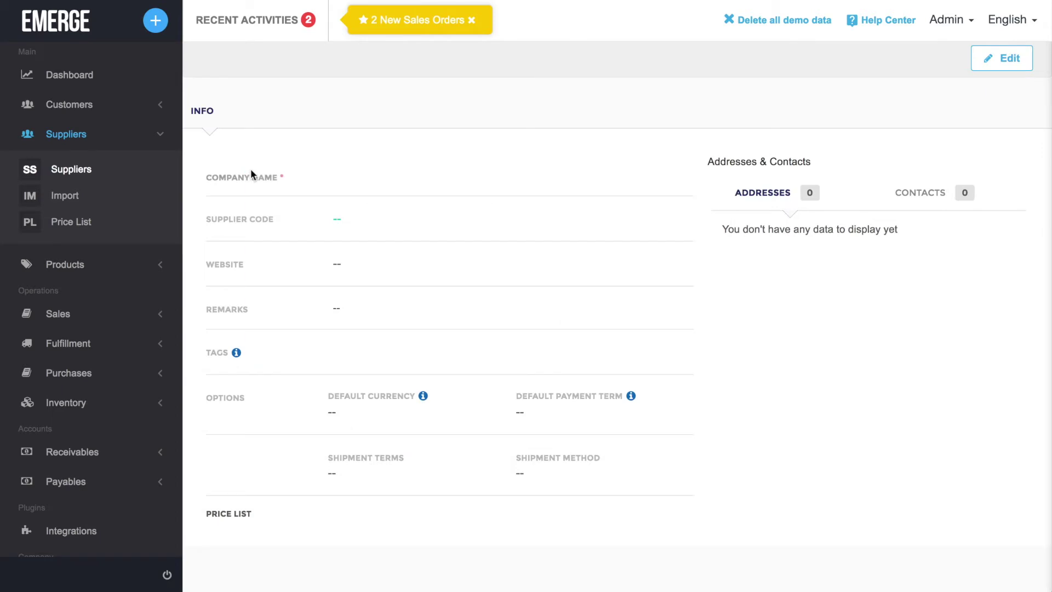
left_click(1016, 59)
scroll(609, 330, "down", 2)
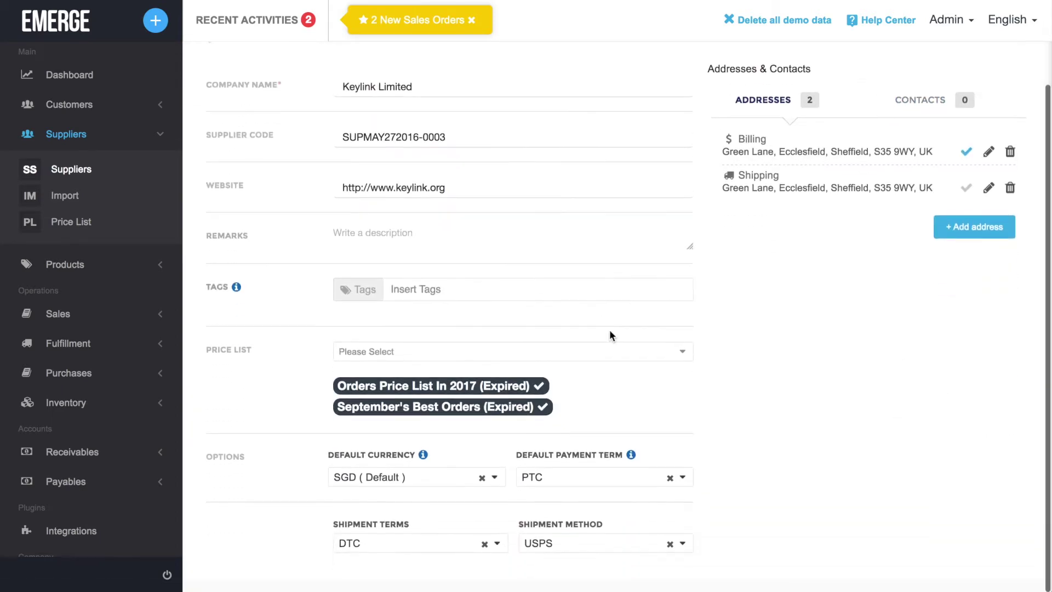
left_click(496, 482)
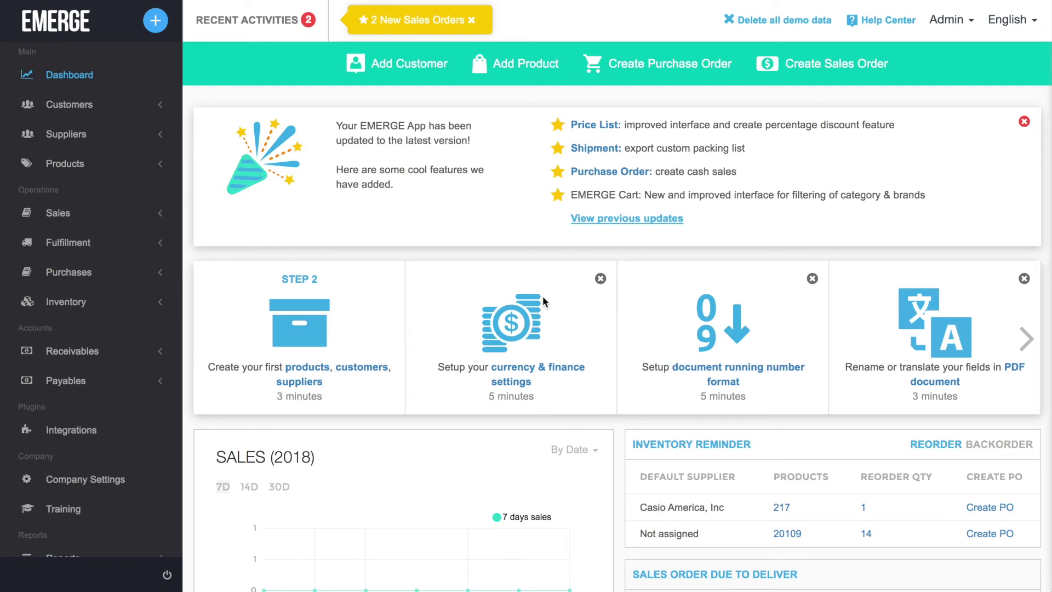
- Start a new customer price list applied to all customers and show its currency choices
left_click(94, 106)
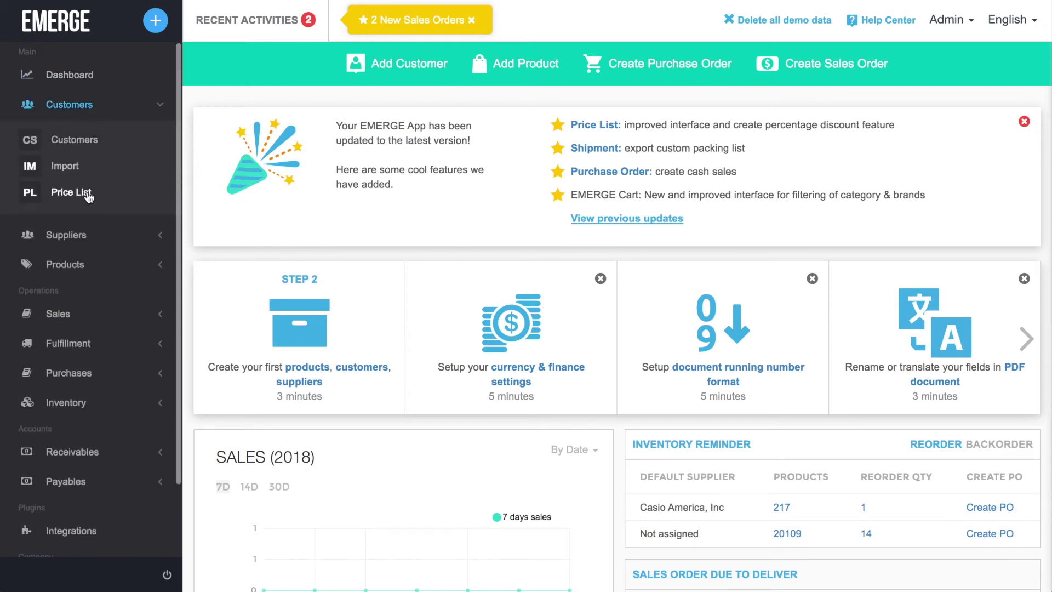
left_click(86, 193)
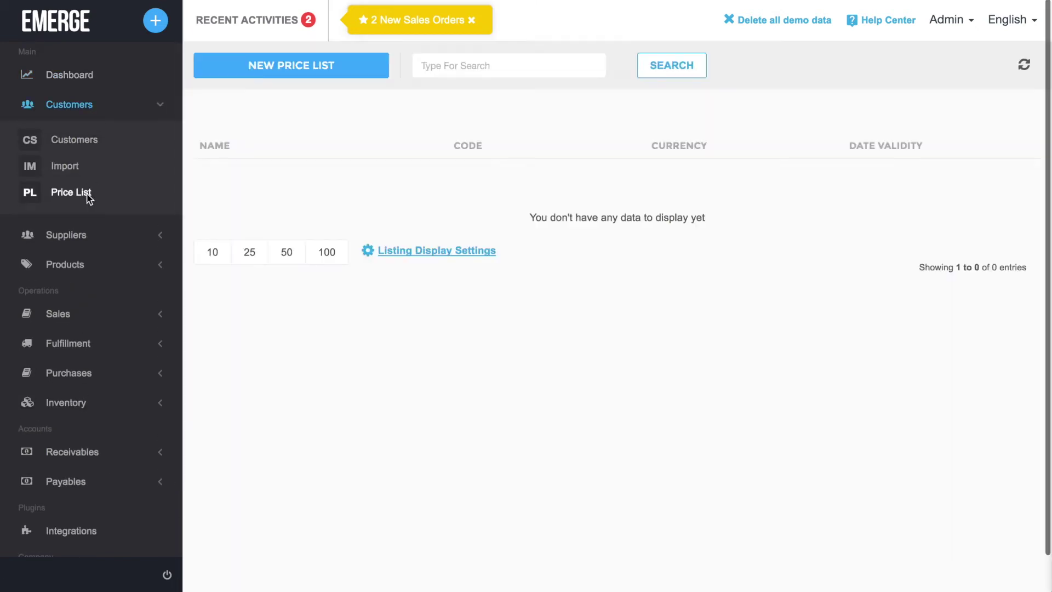
left_click(374, 67)
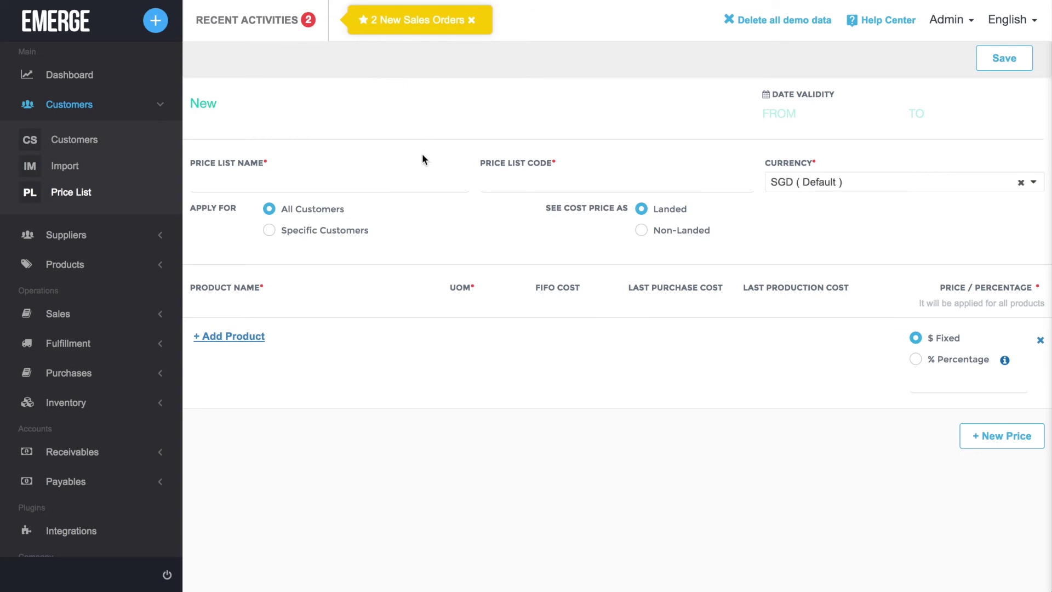
left_click(341, 236)
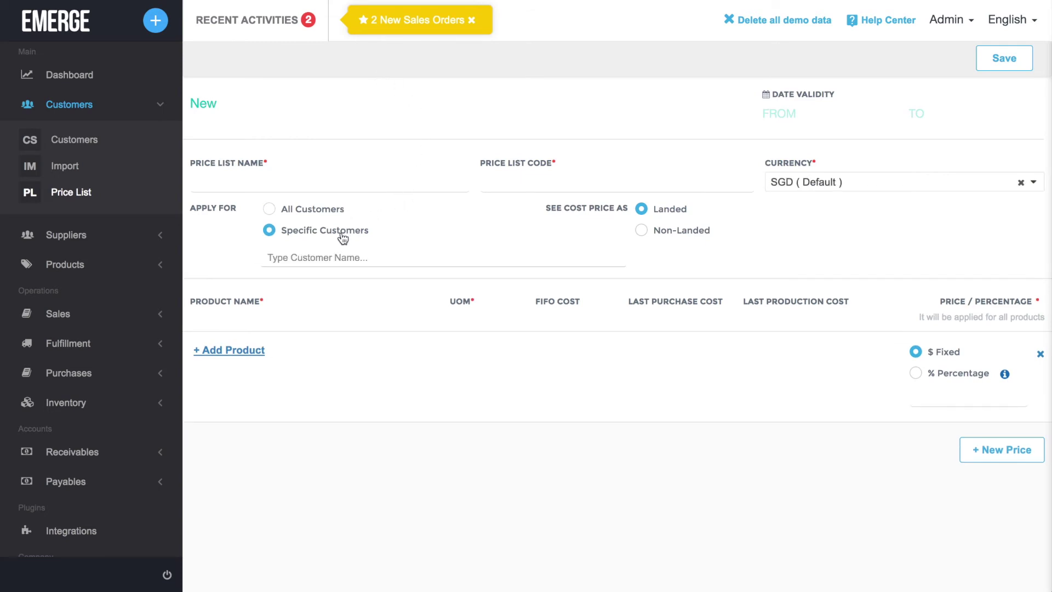
left_click(336, 214)
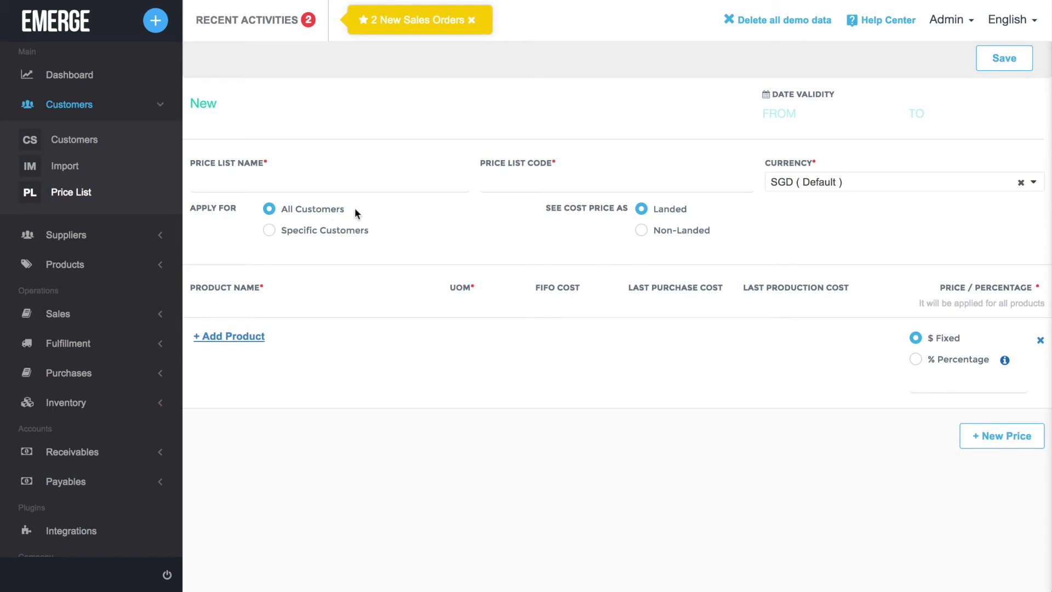
left_click(1032, 182)
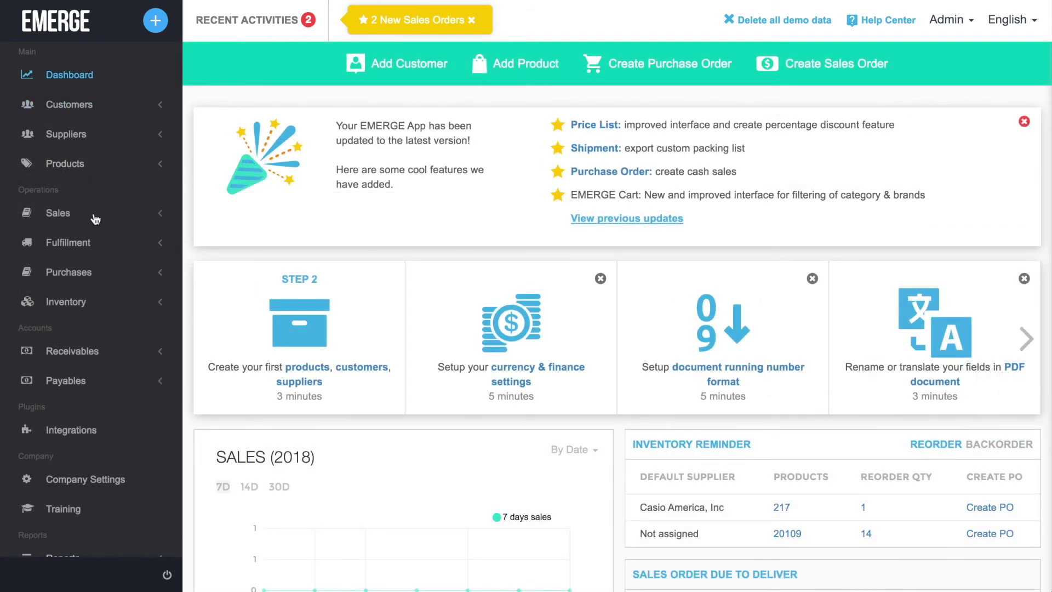
- Start a new sales order and show its currency choices, including GBP
left_click(95, 215)
left_click(83, 274)
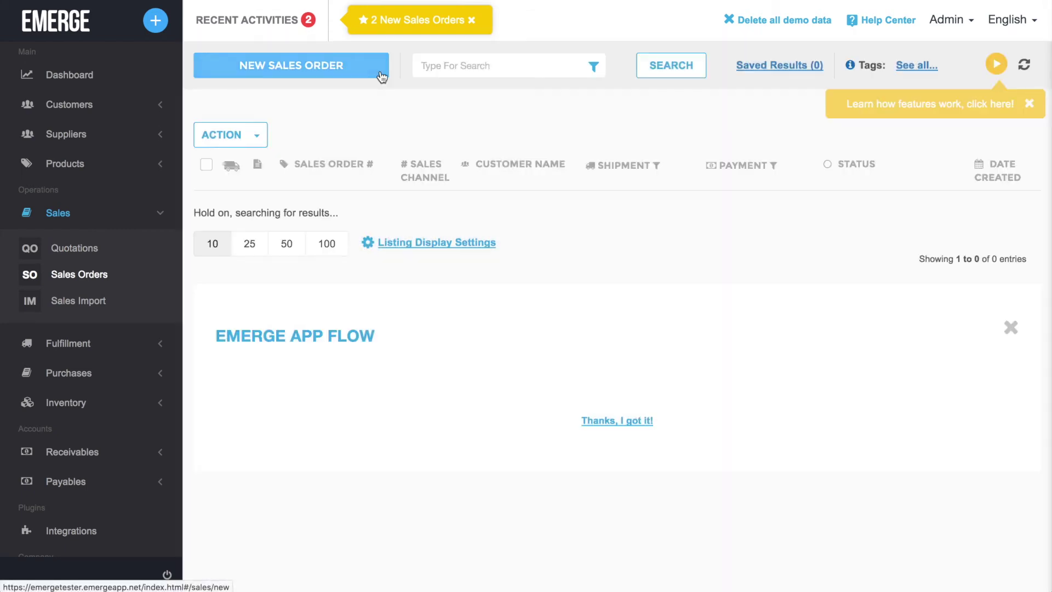
left_click(380, 74)
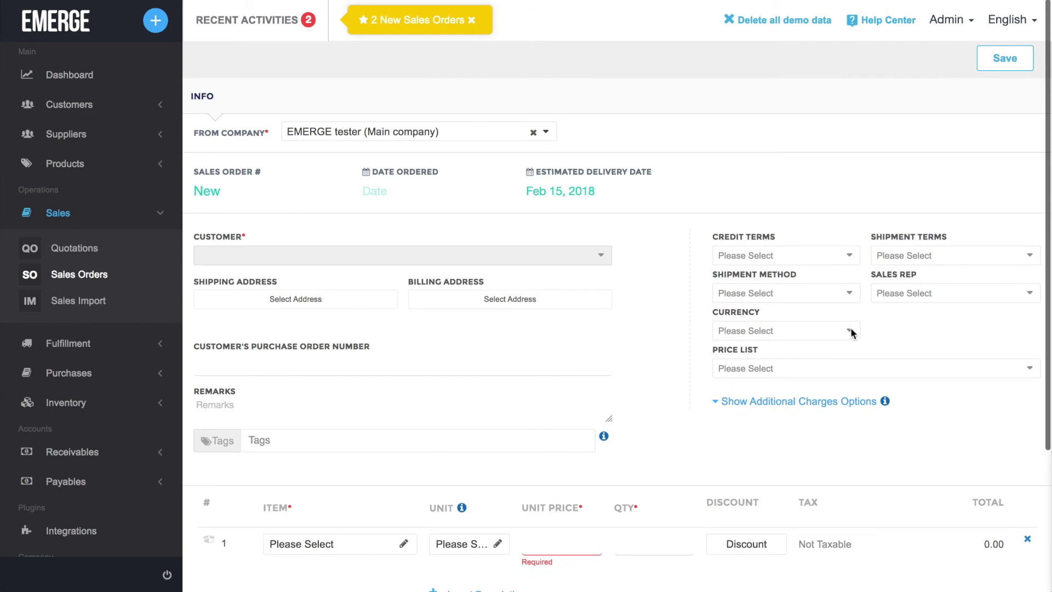
left_click(851, 333)
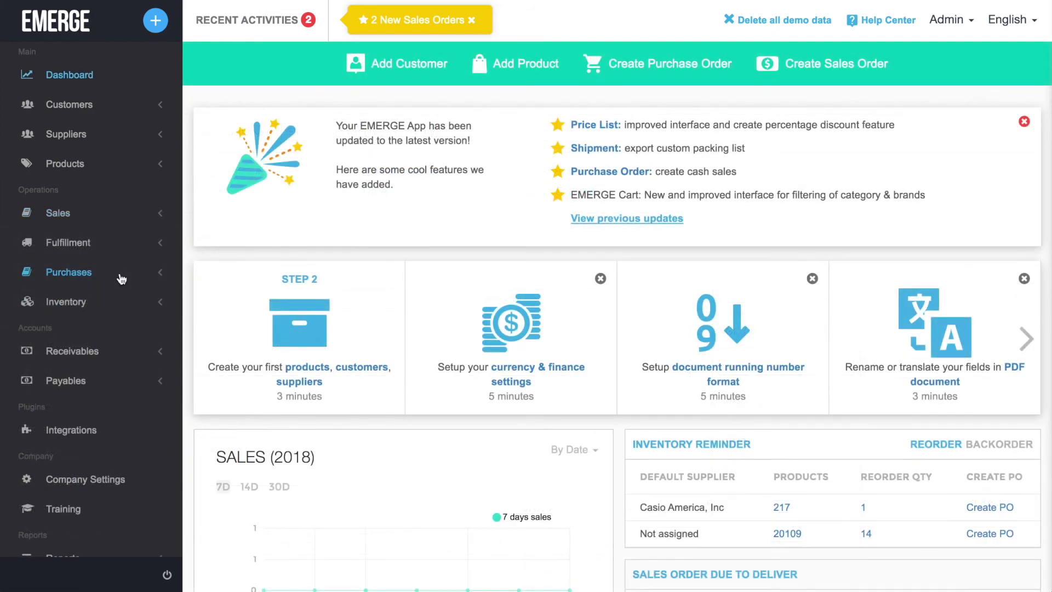
left_click(121, 277)
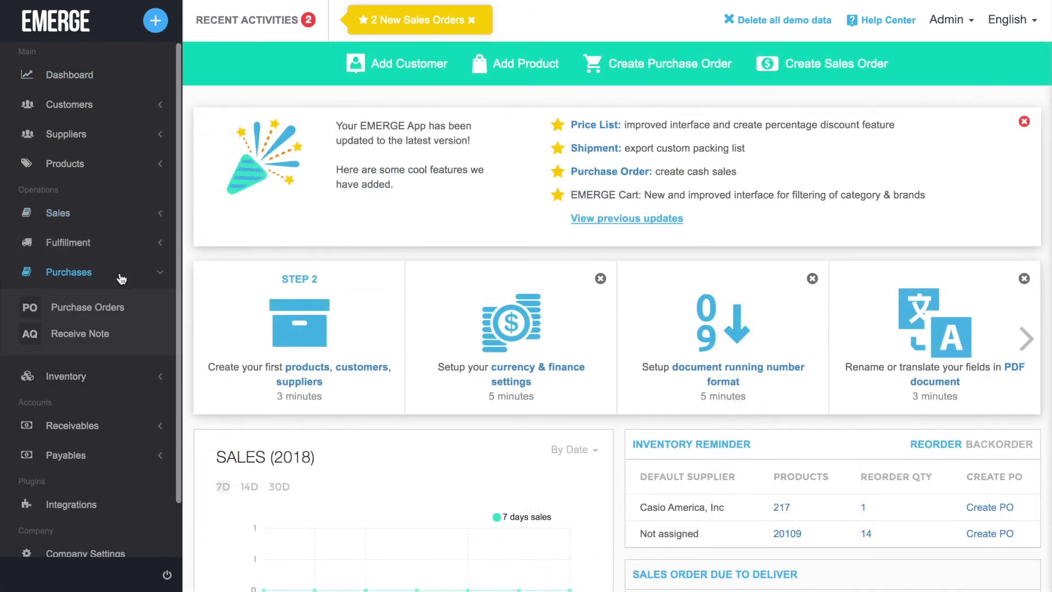
- Start a new purchase order and show its currency choices, including GBP
left_click(139, 307)
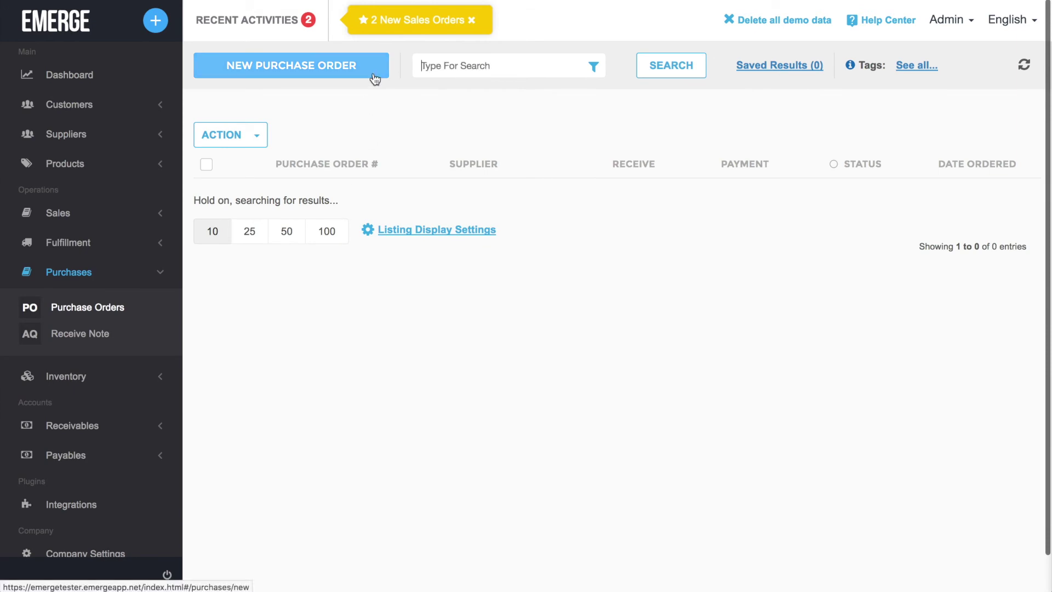
left_click(374, 76)
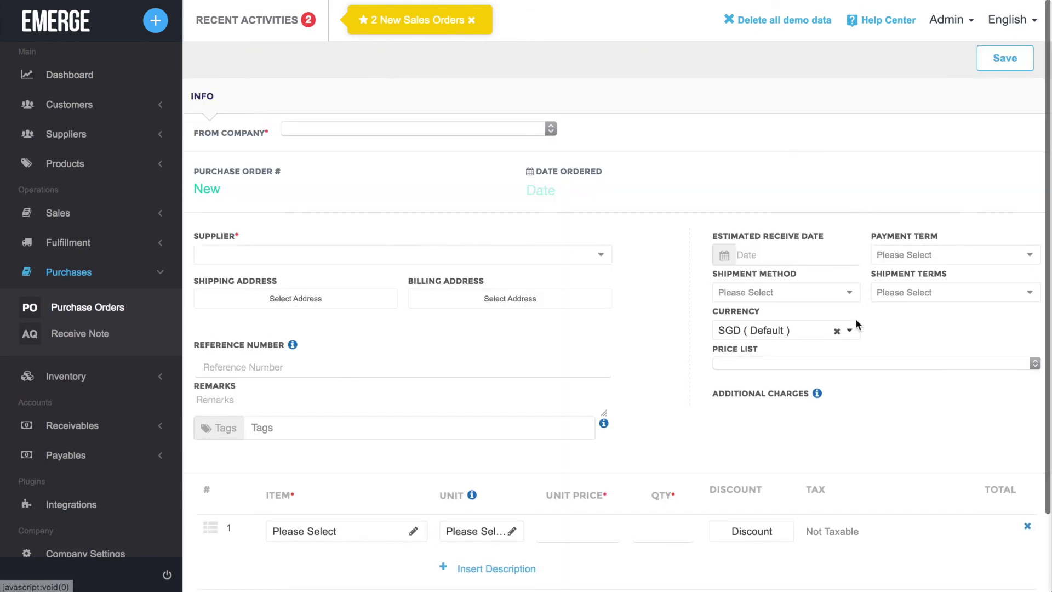
left_click(850, 330)
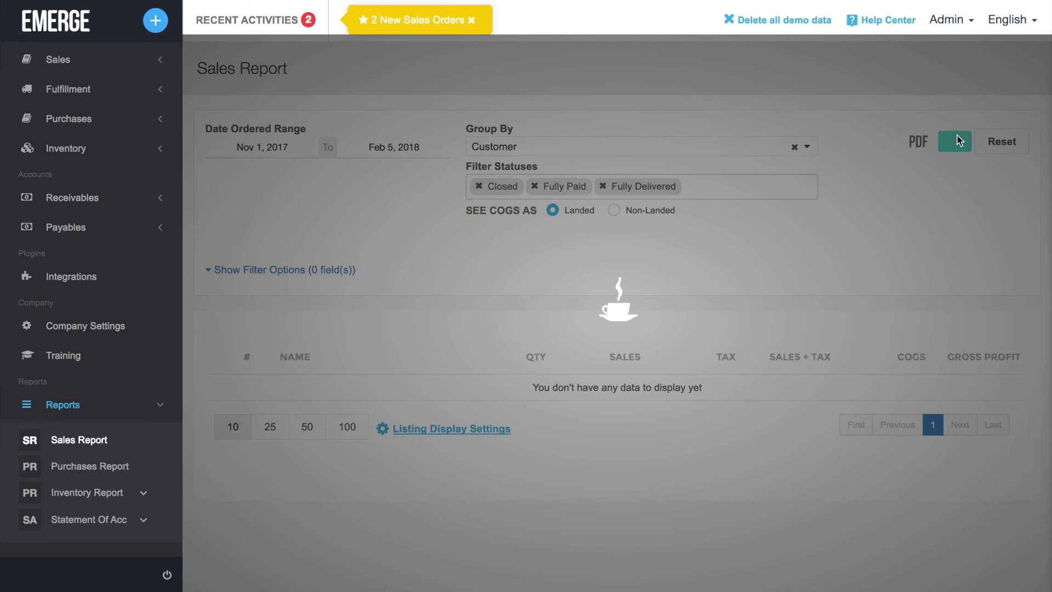
scroll(966, 240, "down", 4)
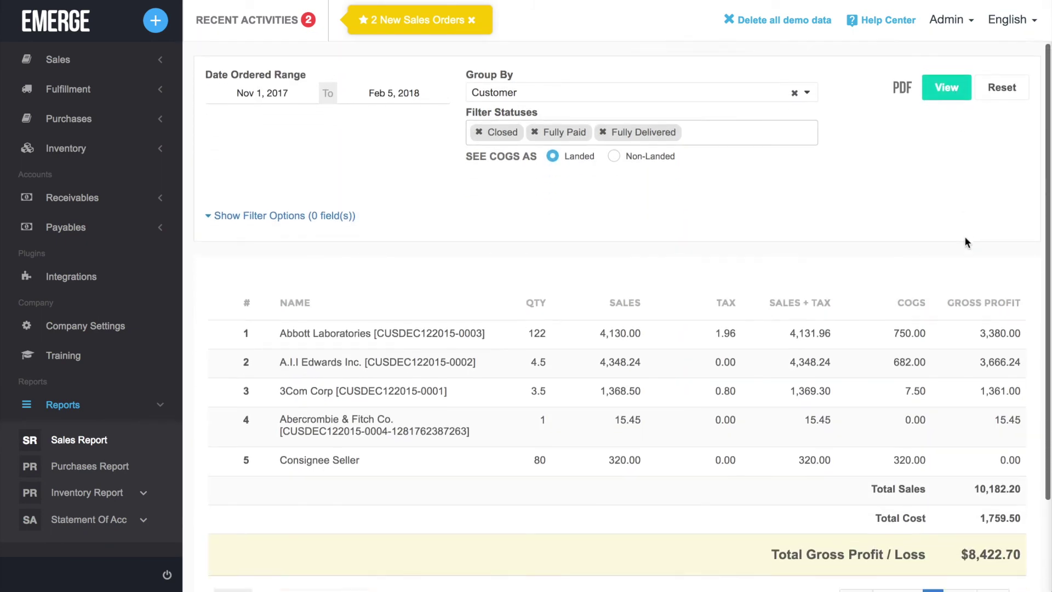